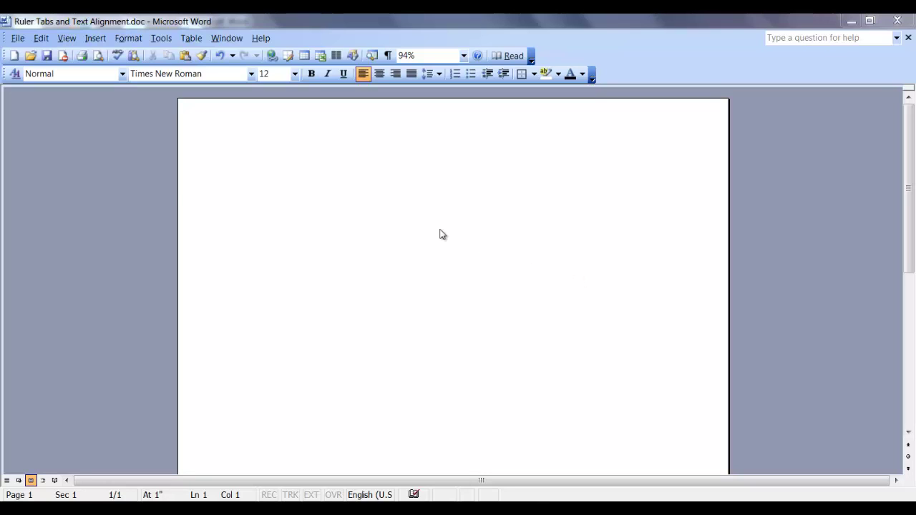
Turn on the ruler from the View menu so it shows above the blank document
click(68, 38)
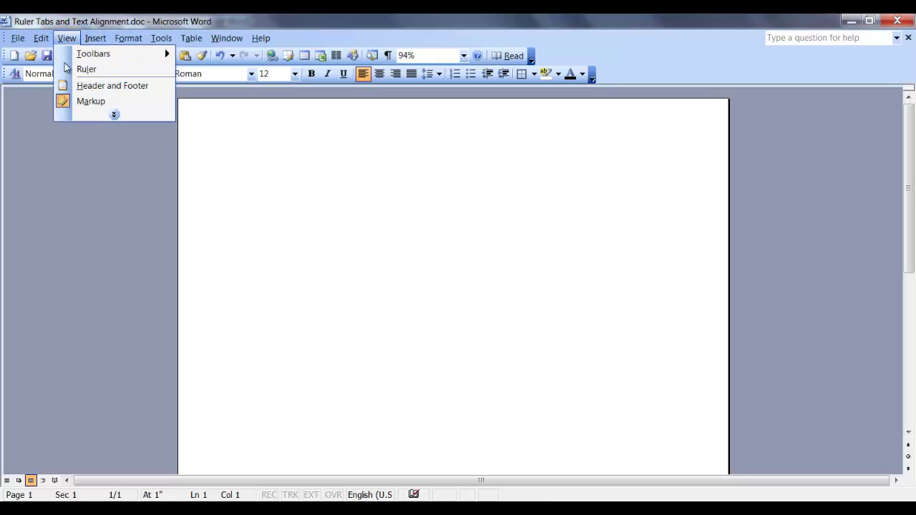
click(65, 70)
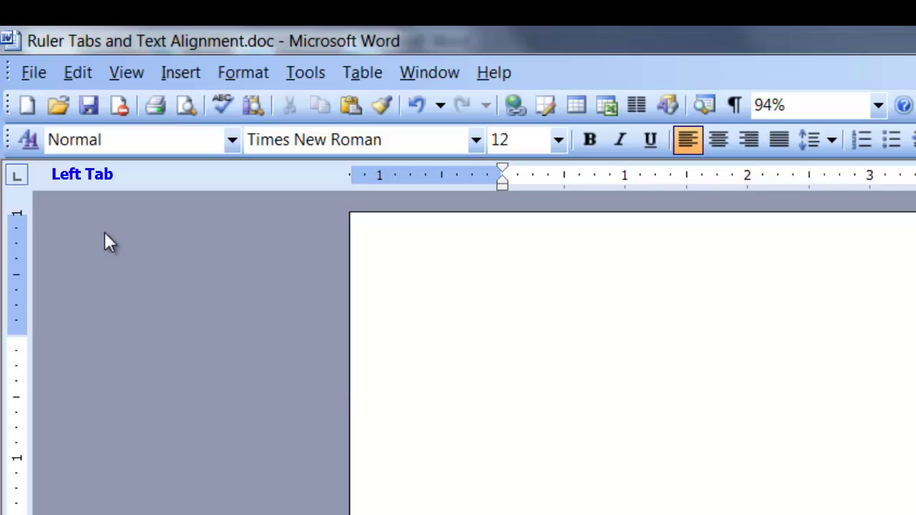
click(24, 179)
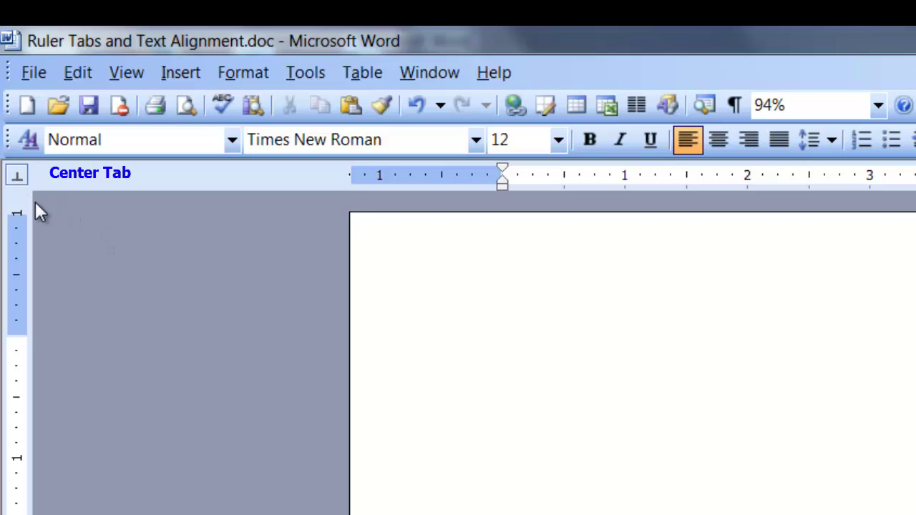
click(24, 179)
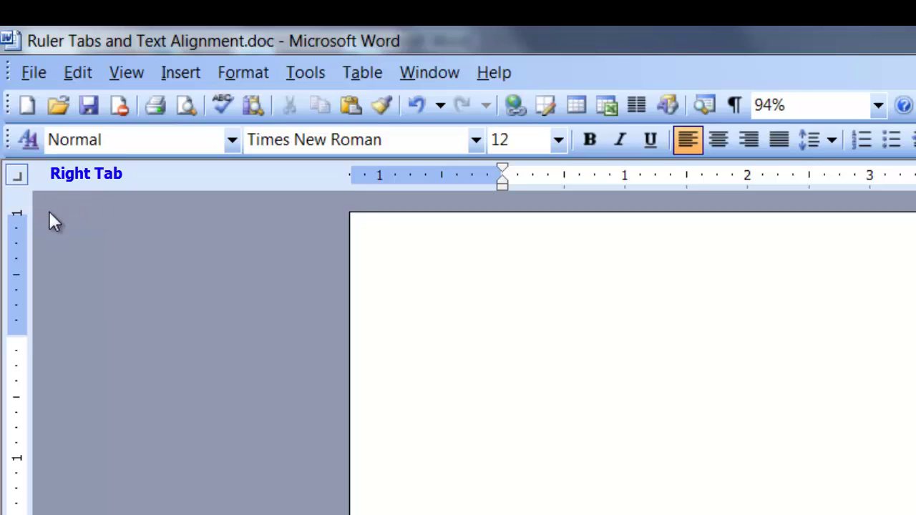
click(23, 181)
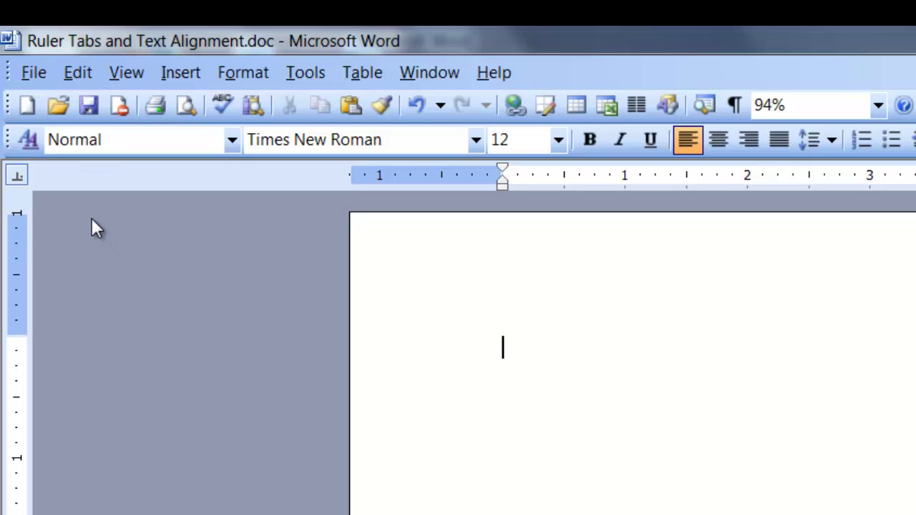
click(25, 178)
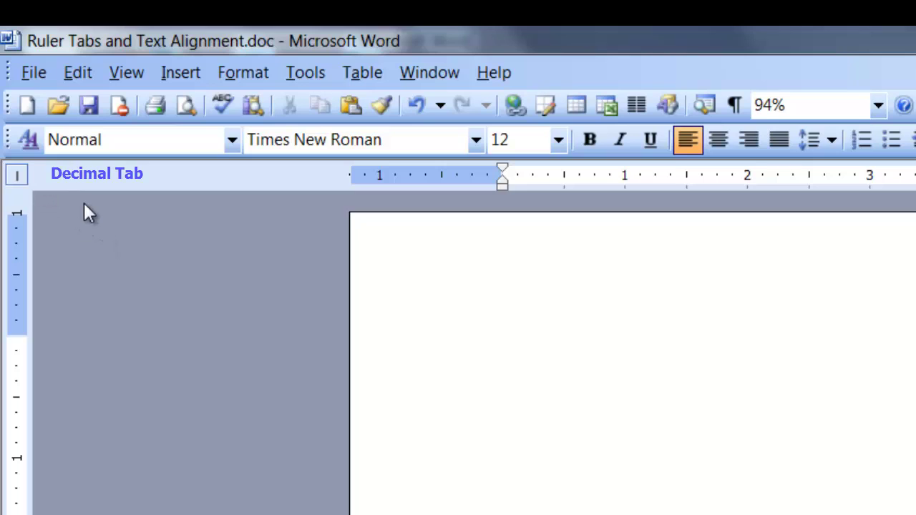
click(25, 179)
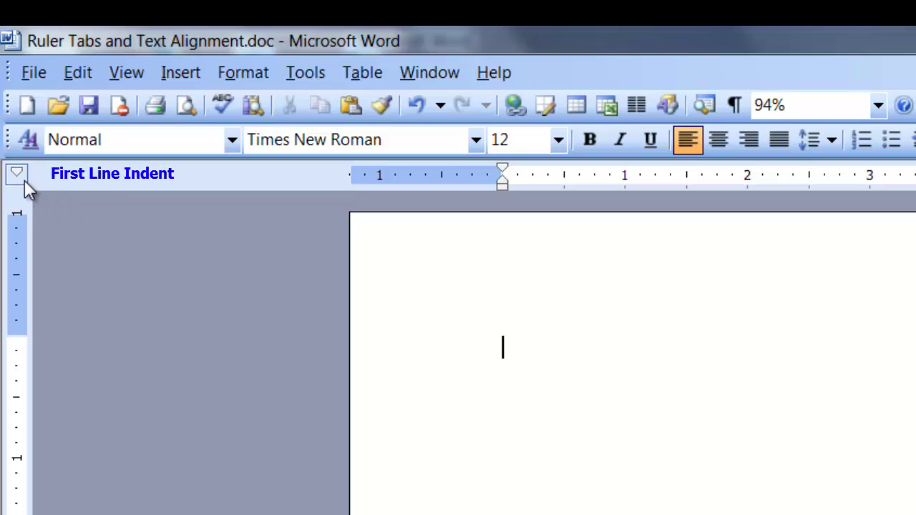
click(24, 179)
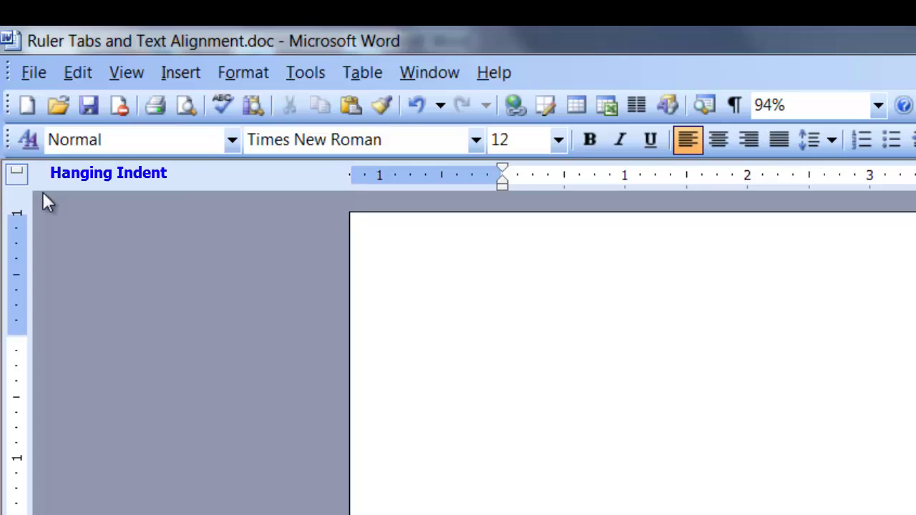
click(21, 178)
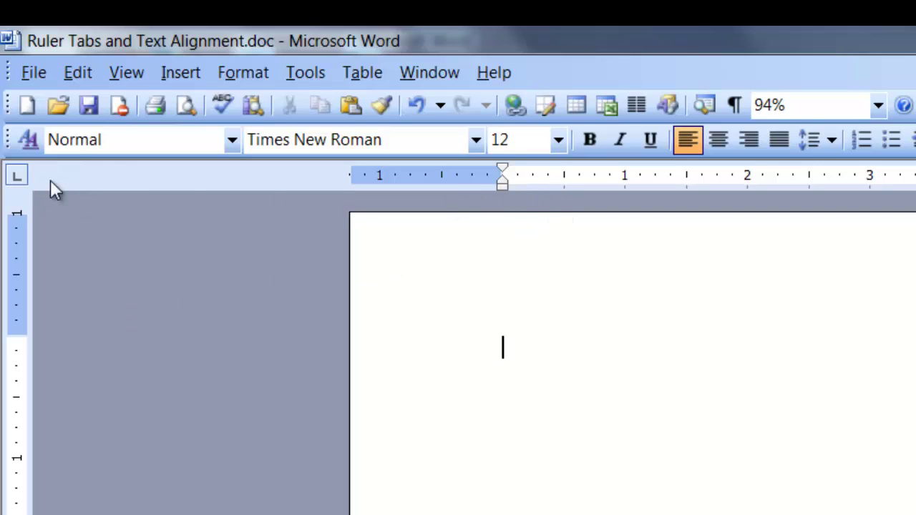
Set a left tab stop near 0.5" and type 'Left tab' at it
click(541, 177)
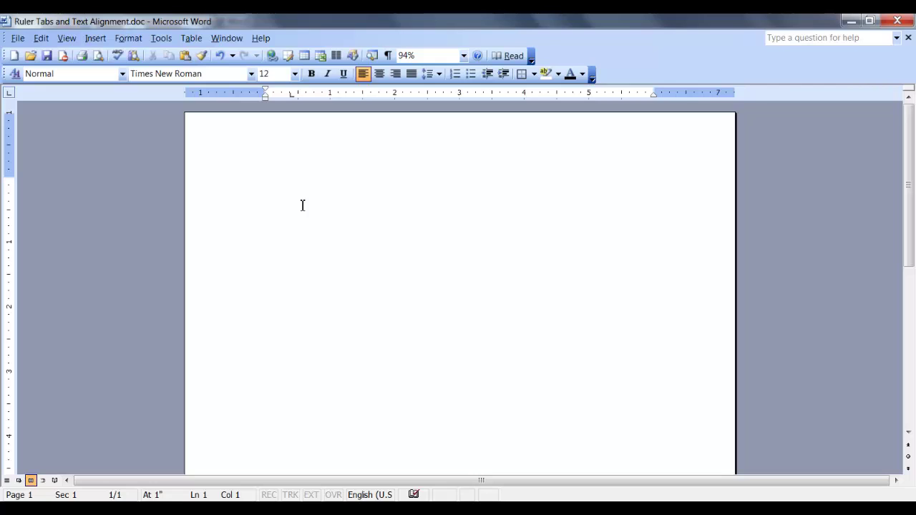
key(Tab)
text(Left tab)
Add a center tab stop near 3" and type 'This is the Center' at it
click(13, 99)
drag(485, 95, 473, 94)
key(Tab)
text(This is the Center)
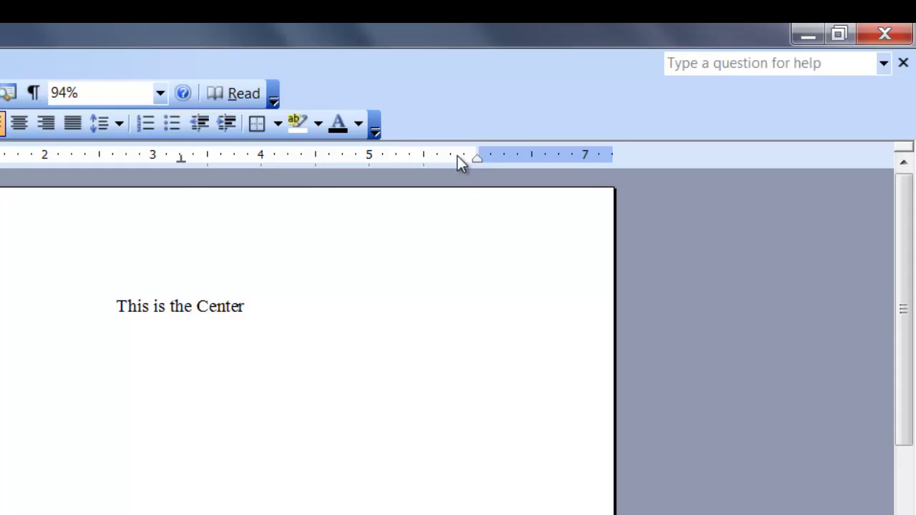
Add a right tab stop near 5.75", type 'Right tab' there, and start a new line
drag(458, 156, 476, 162)
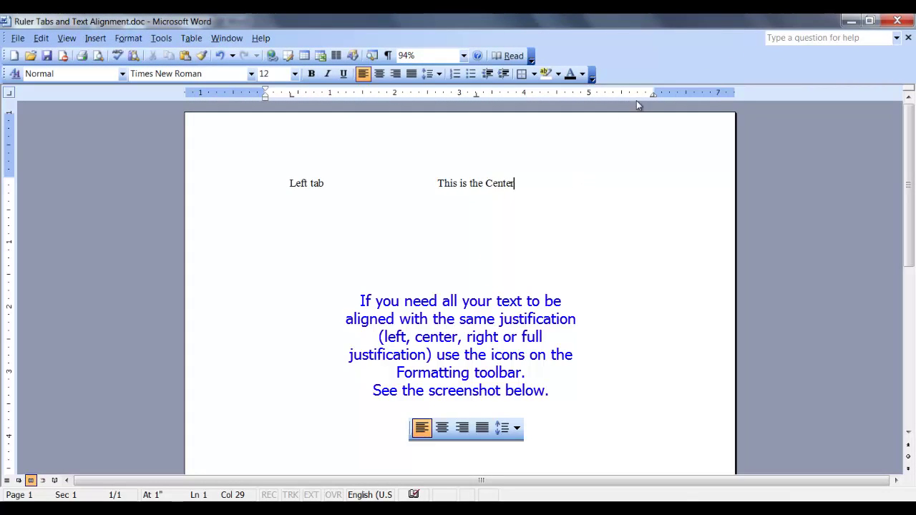
key(Tab)
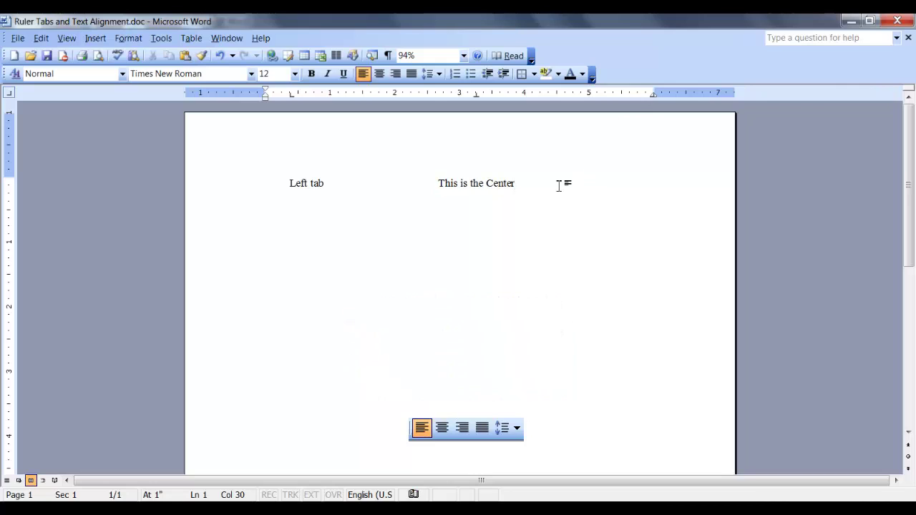
text(Right tab)
key(Return)
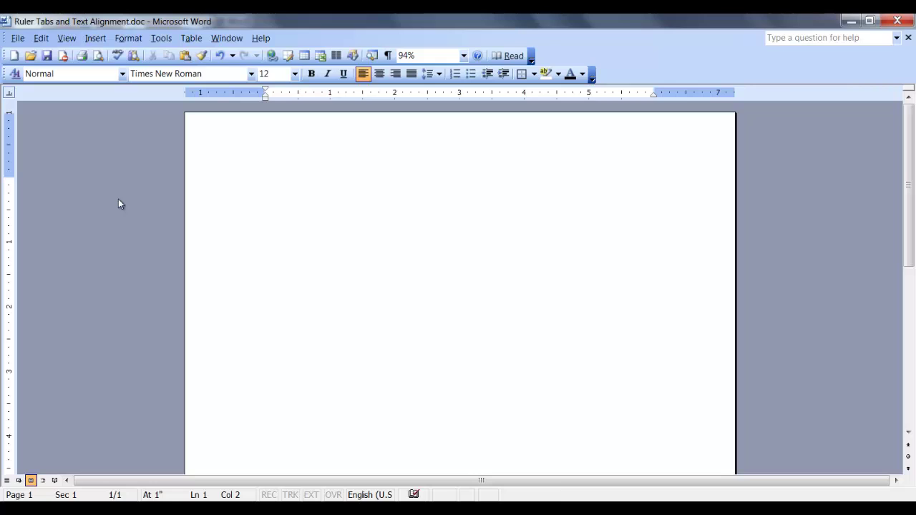
Paste the numbers 0.65, 11.23 and 247.01 and give them a decimal tab near 5"
text(0.65 11.23 247.01)
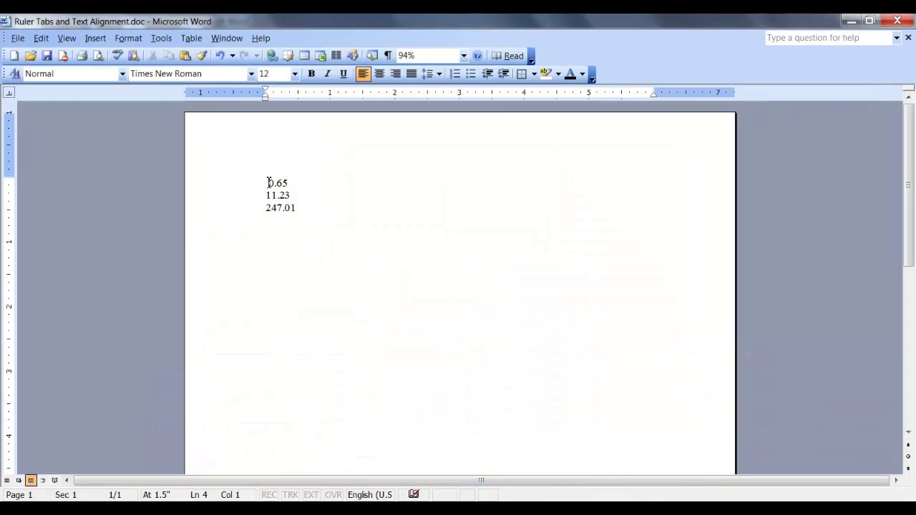
drag(268, 182, 299, 209)
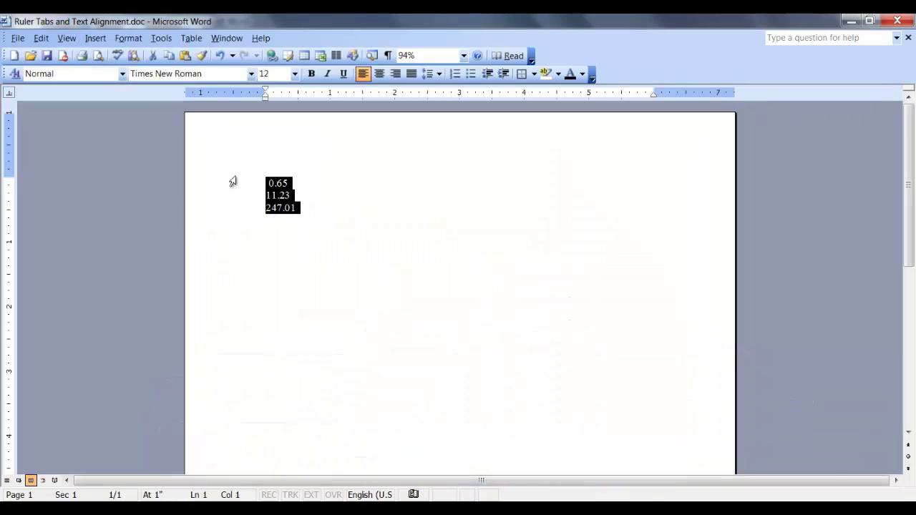
click(581, 94)
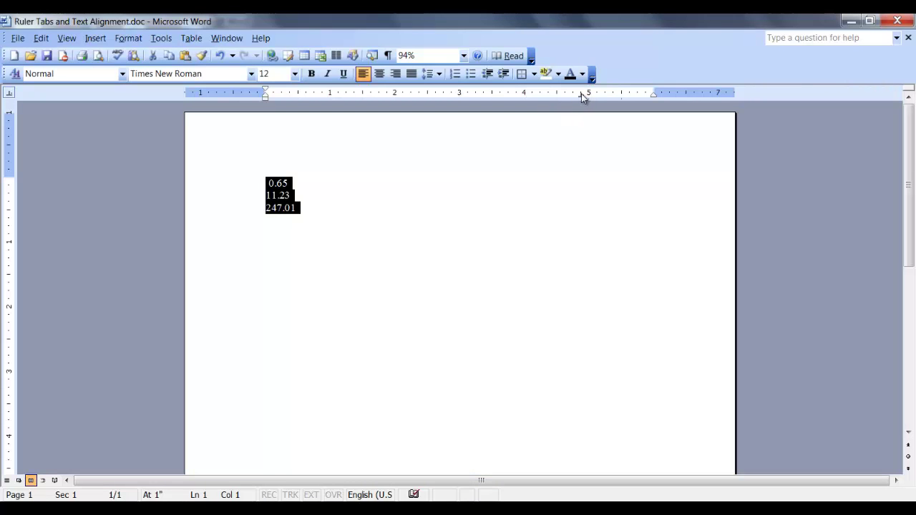
click(266, 233)
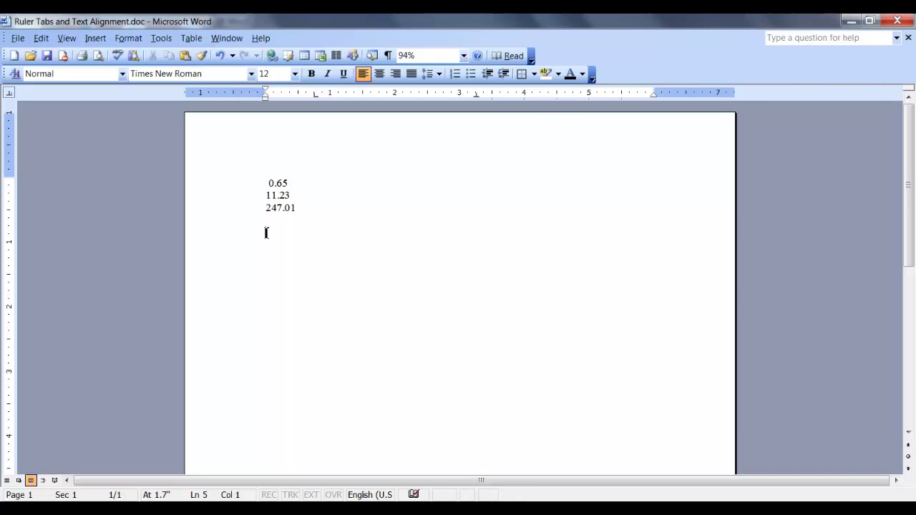
Insert a tab before 0.65, 11.23 and 247.01 to align them on the decimal tab
click(266, 183)
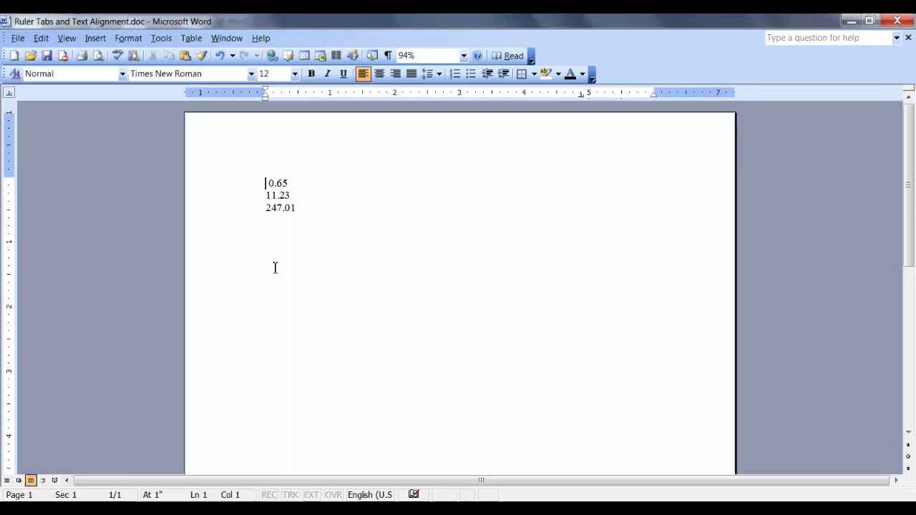
key(Tab)
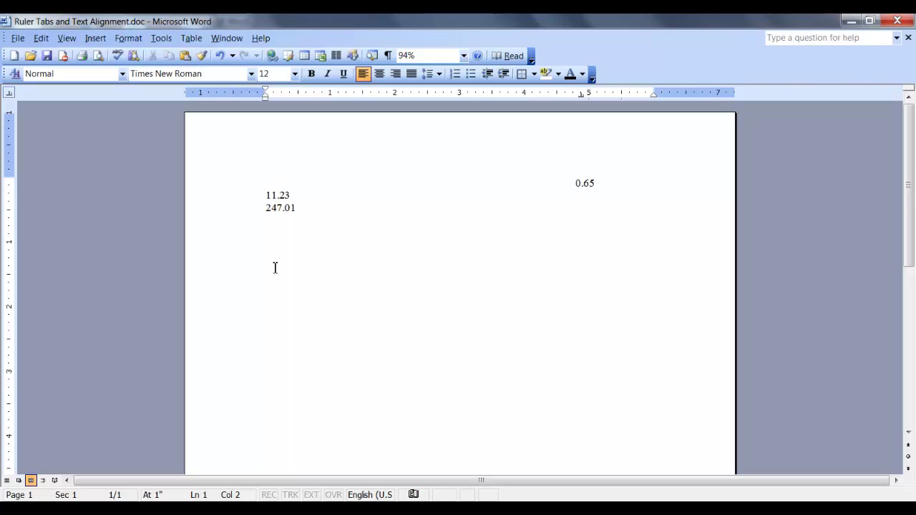
click(265, 195)
key(Tab)
click(265, 208)
key(Tab)
click(282, 94)
click(298, 94)
click(313, 94)
click(330, 94)
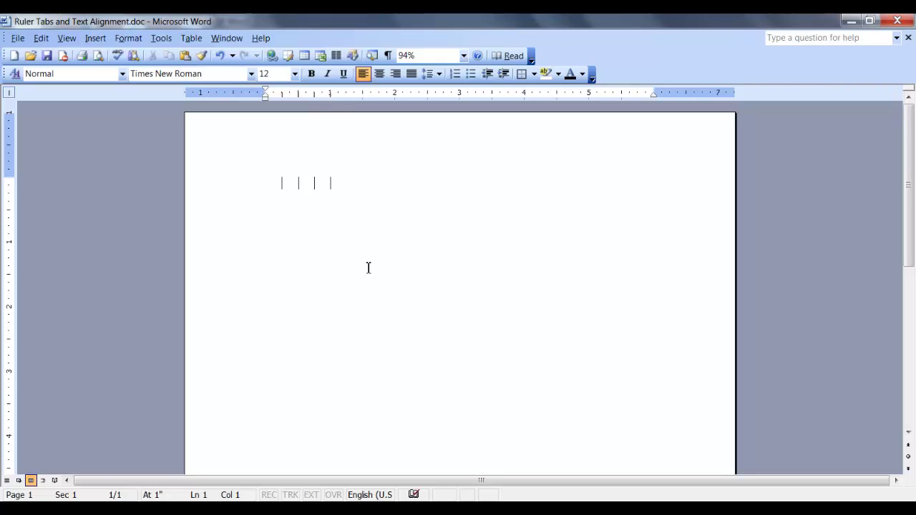
text(You can type right through)
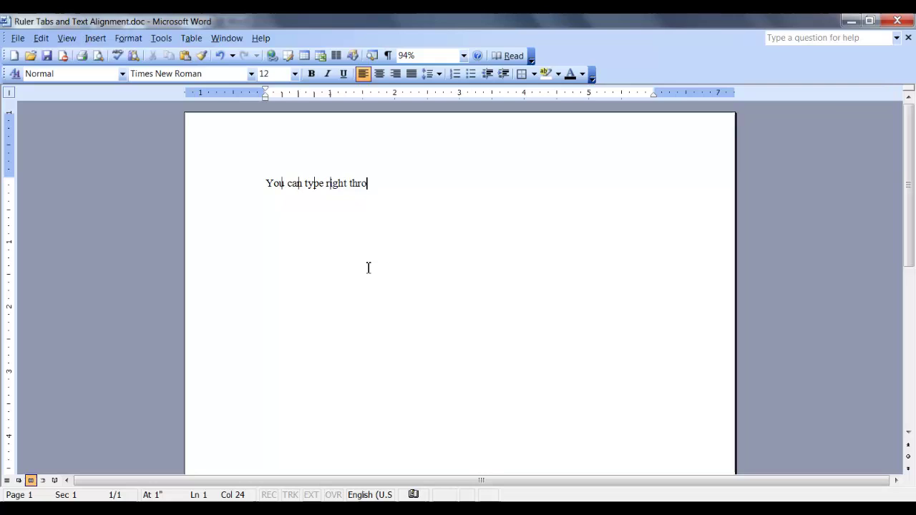
text( them)
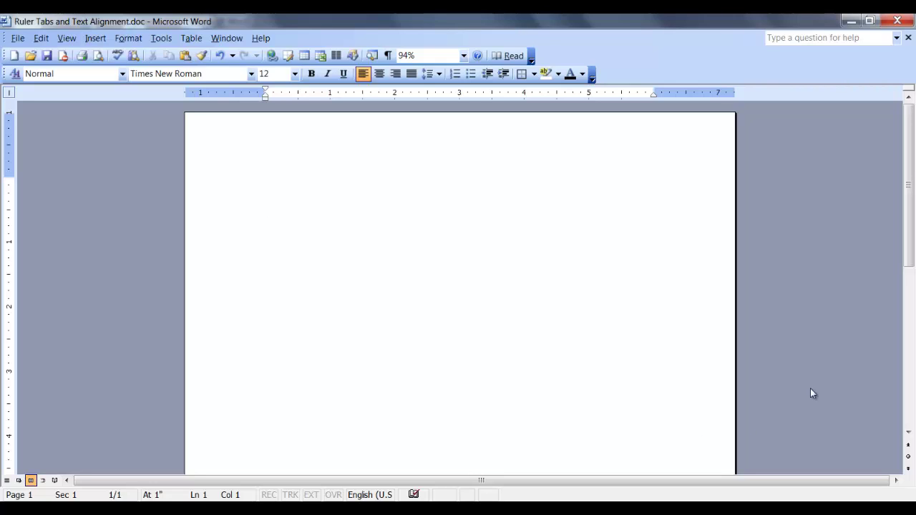
key(ctrl+v)
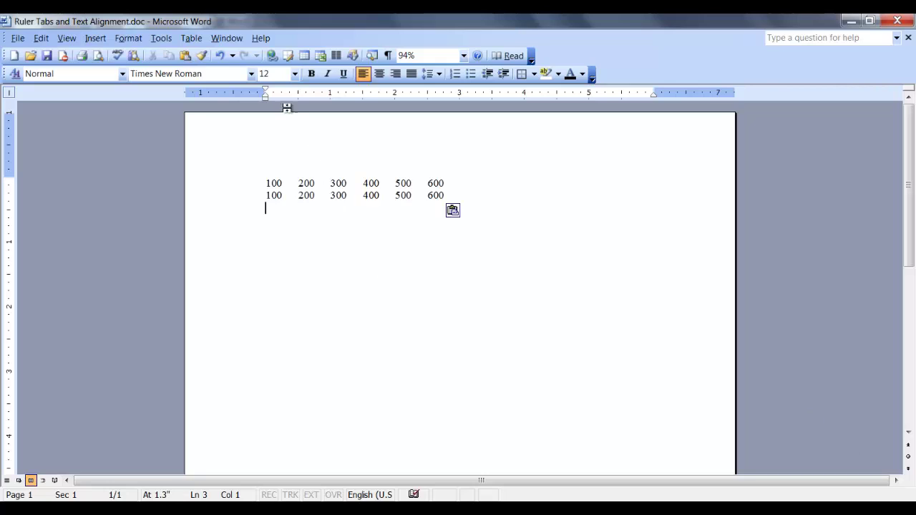
drag(265, 183, 471, 199)
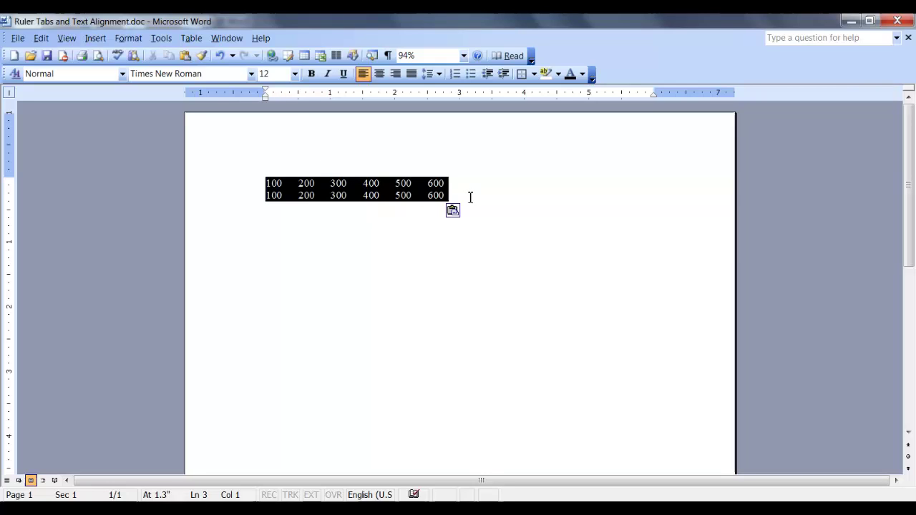
drag(283, 94, 417, 97)
click(458, 202)
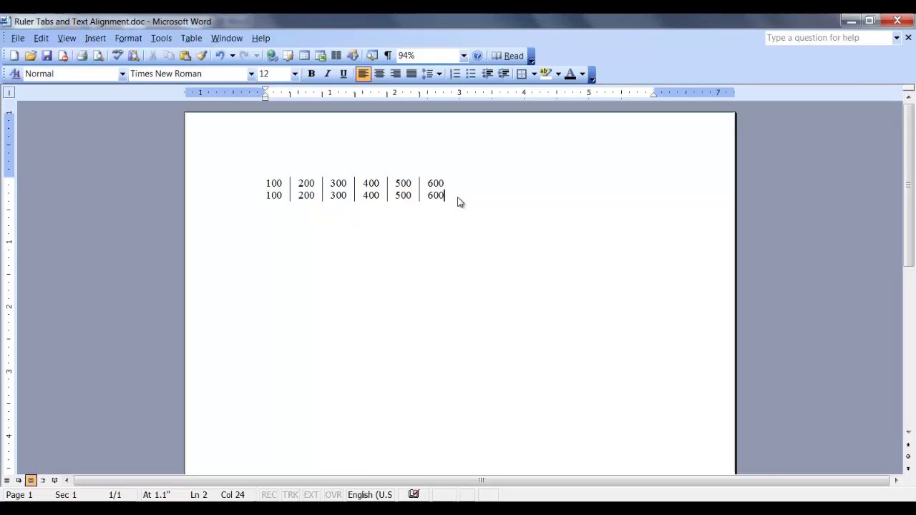
key(Return)
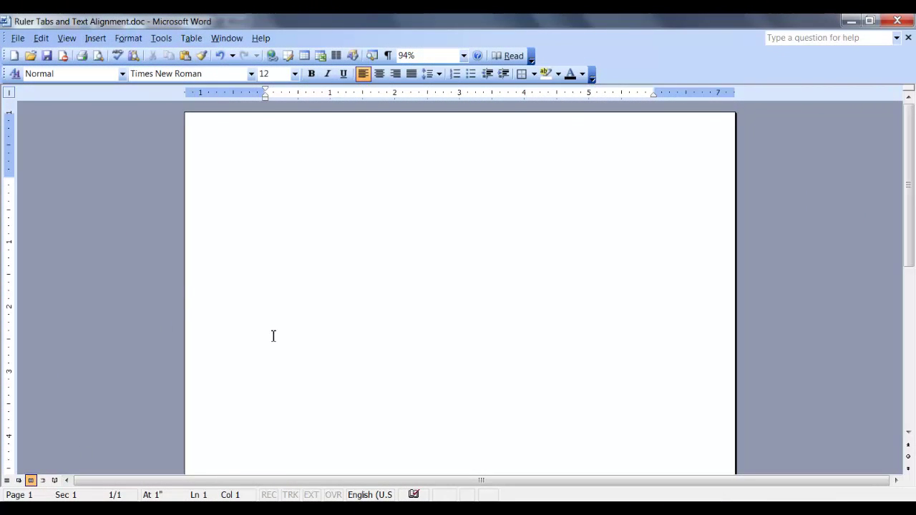
Paste the two 'Four score and seven years ago' paragraphs and indent the first line 0.5"
click(10, 93)
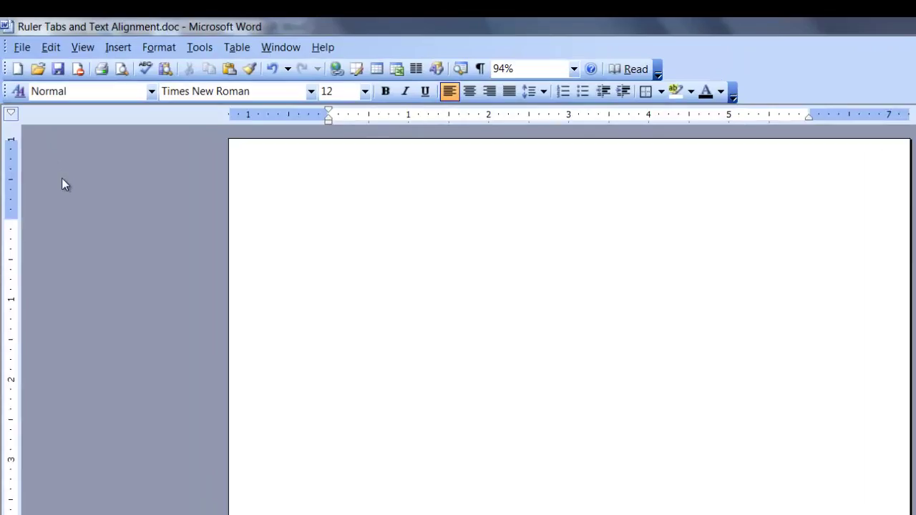
text(Four score and seven years ago our fathers brought forth on this continent, a new nation, conceived in Liberty, and dedicated to the proposition that all men are created equal.  Now we are engaged in a great civil war, testing whether that nation, or any nation so conceived and so dedicated, can long endure. We are met on a great battle-field of that war. We have come to dedicate a portion of that field, as a final resting place for those who here gave their lives that that nation might live. It is altogether fitting and proper that we should do this.)
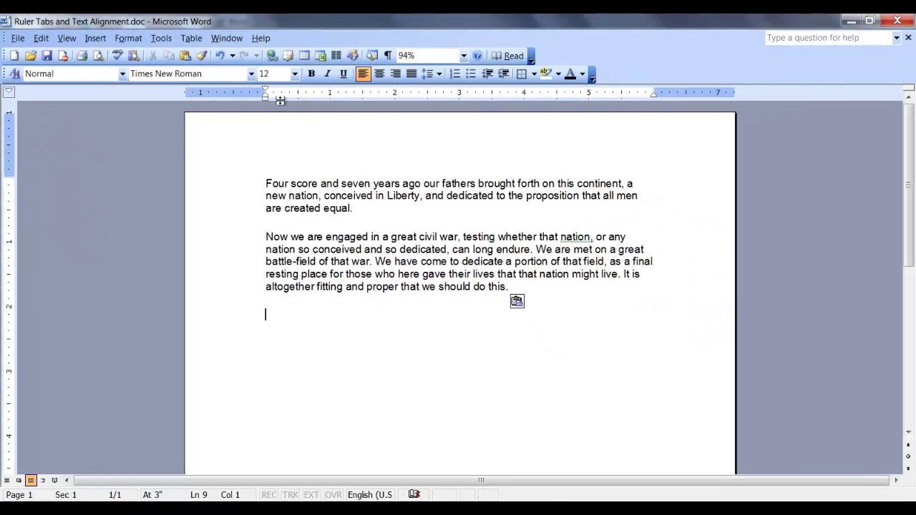
key(ctrl+Home)
key(Tab)
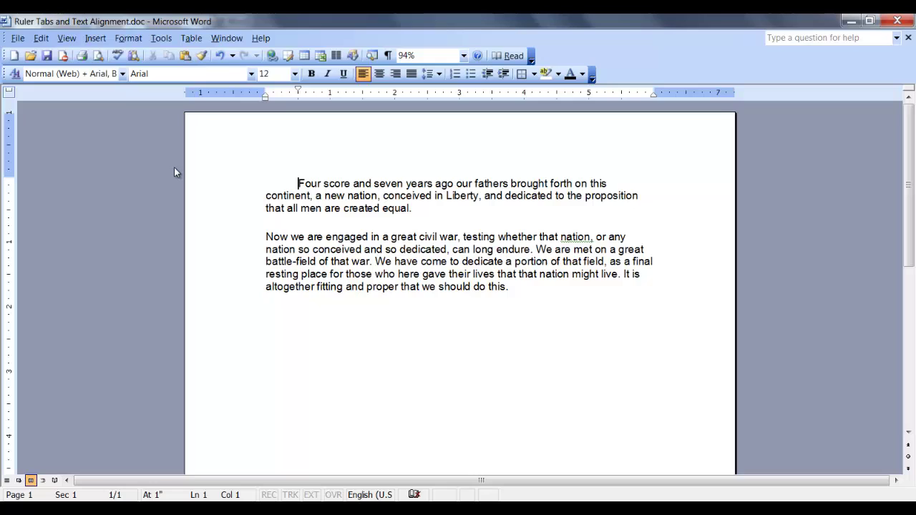
Try a hanging indent on the first paragraph, then return both paragraphs flush to the left margin
drag(265, 96, 281, 94)
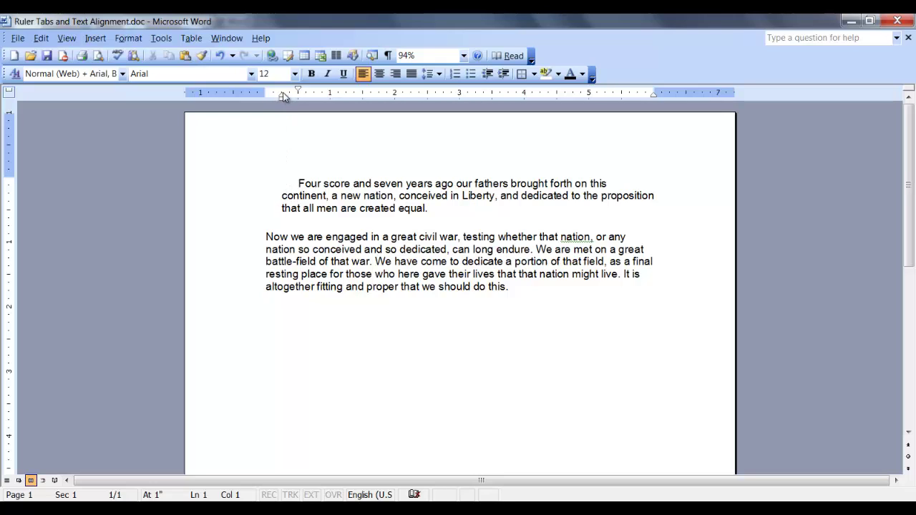
mouse_move(283, 94)
mouse_down()
mouse_move(324, 96)
mouse_move(282, 96)
mouse_up()
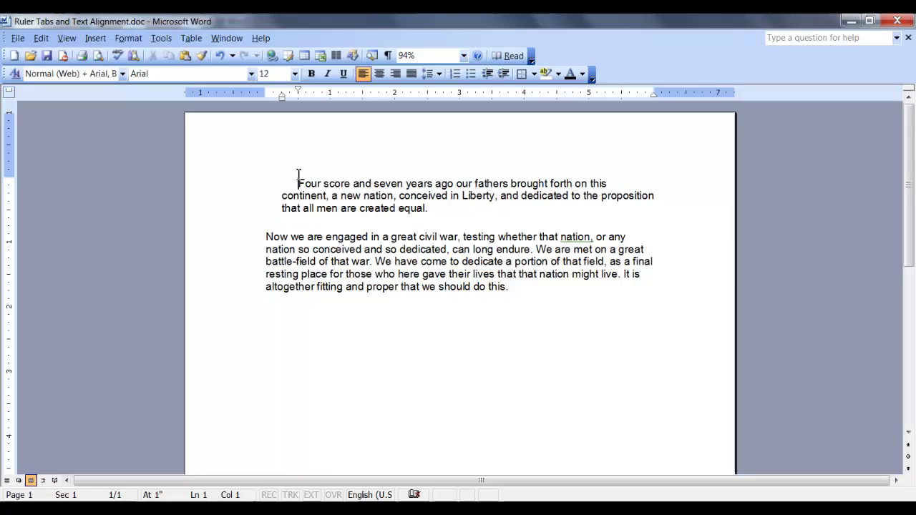
mouse_move(298, 180)
mouse_down()
mouse_move(321, 205)
mouse_move(513, 288)
mouse_up()
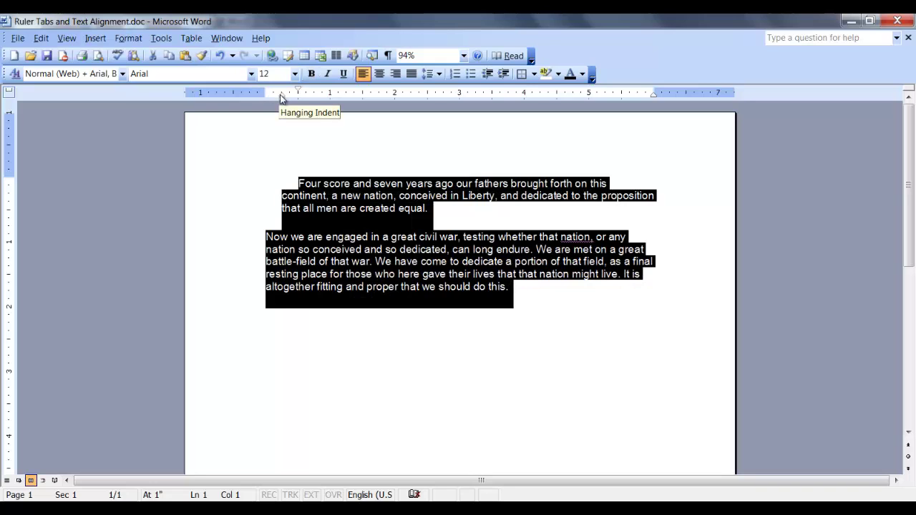
drag(282, 95, 297, 95)
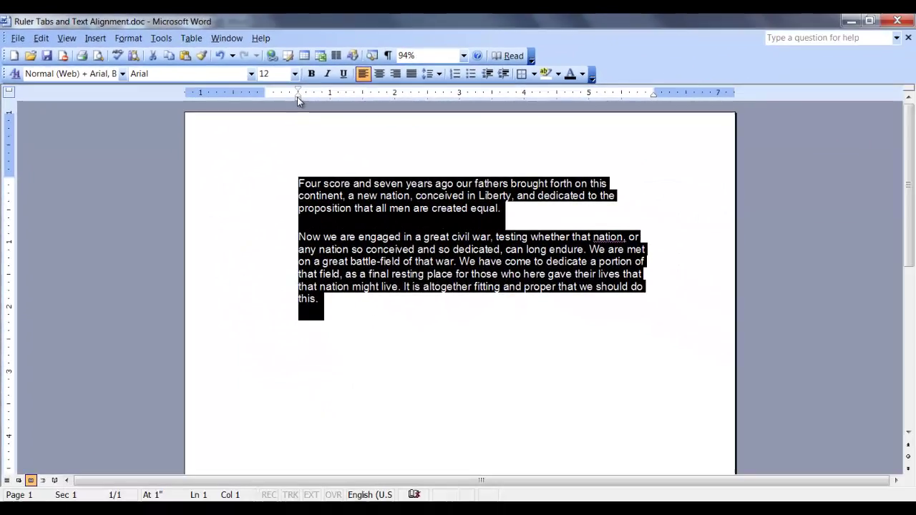
drag(494, 171, 483, 173)
mouse_move(290, 104)
mouse_down()
mouse_move(275, 100)
mouse_move(322, 98)
mouse_move(266, 100)
mouse_up()
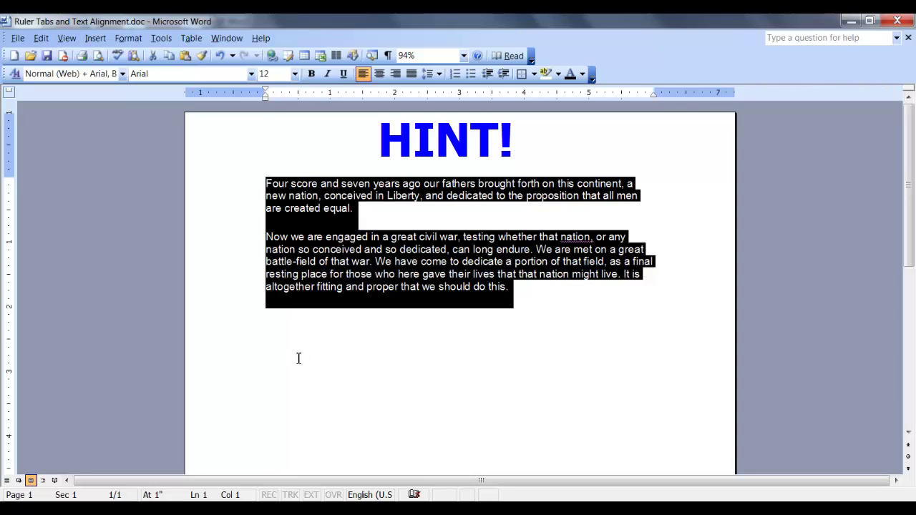
Select a line, the first paragraph, then the whole document from the left selection bar
click(190, 196)
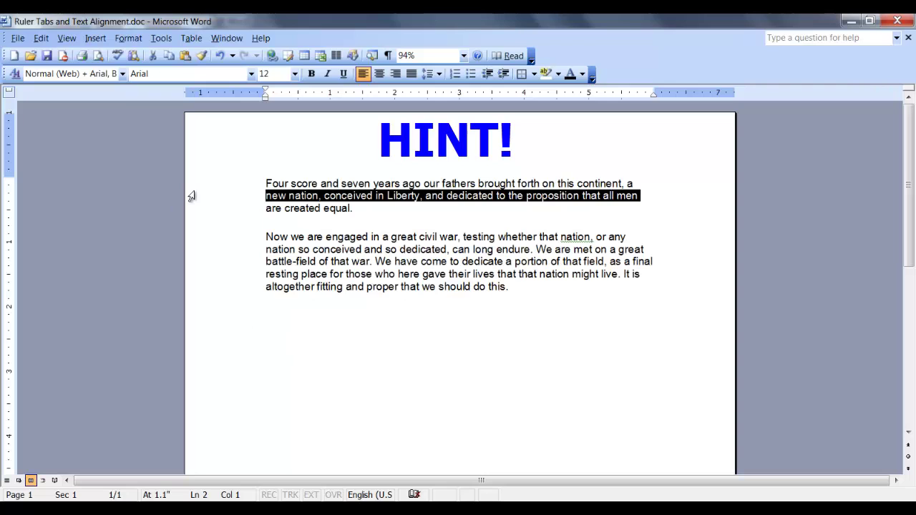
click(192, 183)
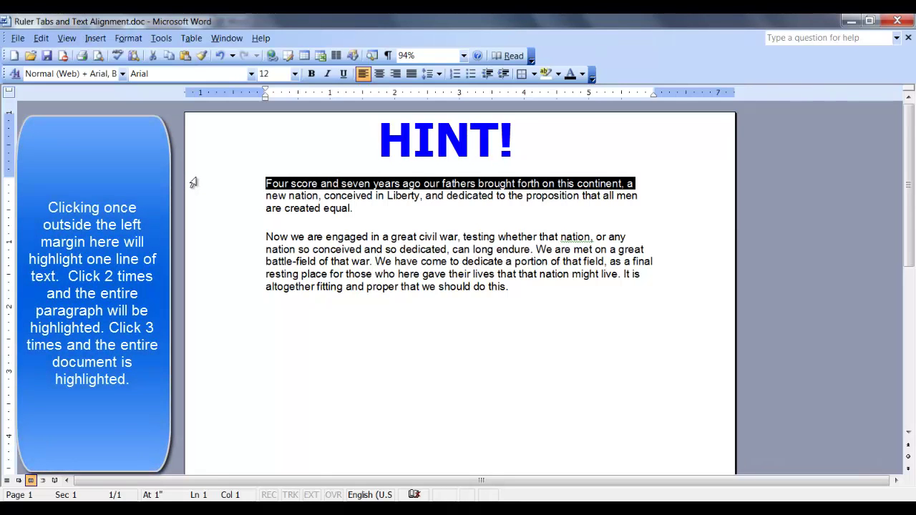
double_click(191, 185)
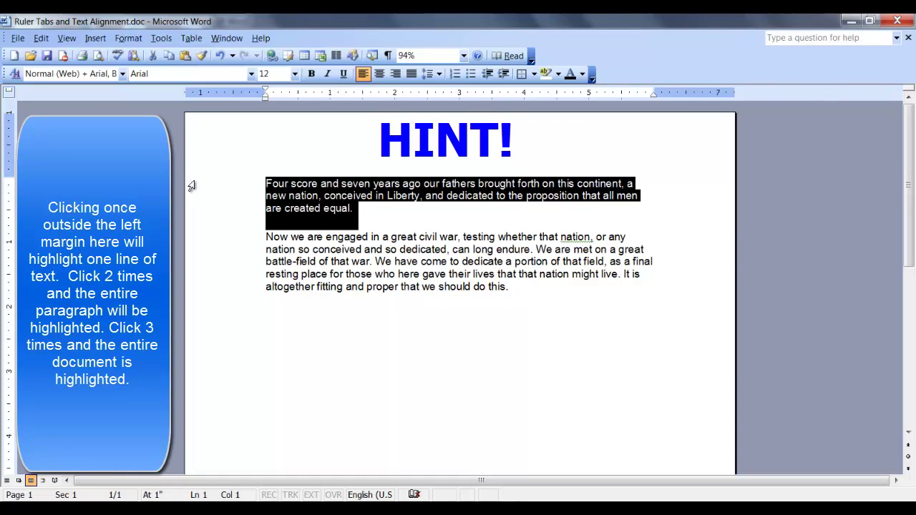
triple_click(192, 186)
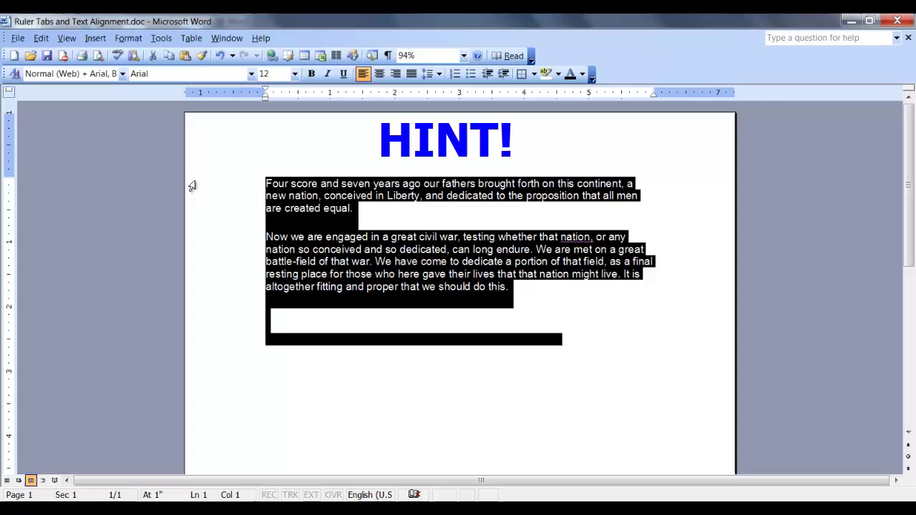
Select the word 'men' and the first paragraph, then add a blank paragraph after 'this.'
click(727, 200)
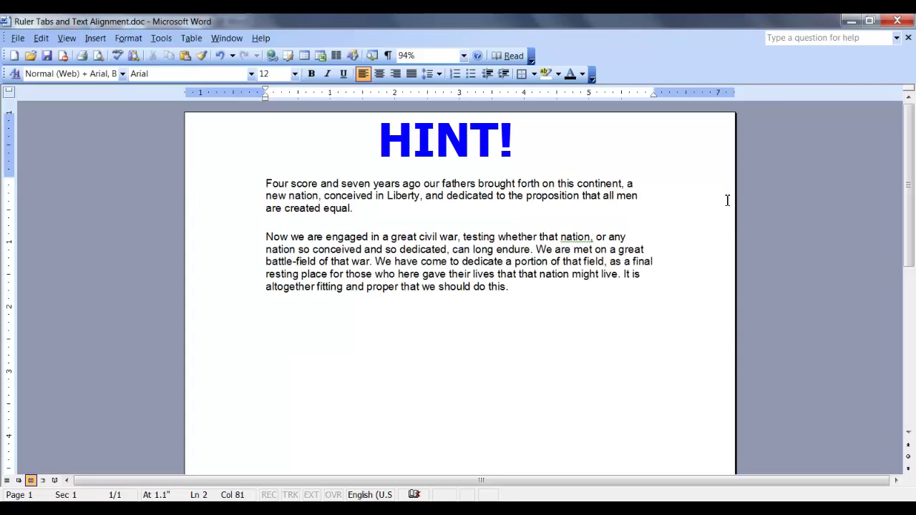
key(ctrl+shift+Left)
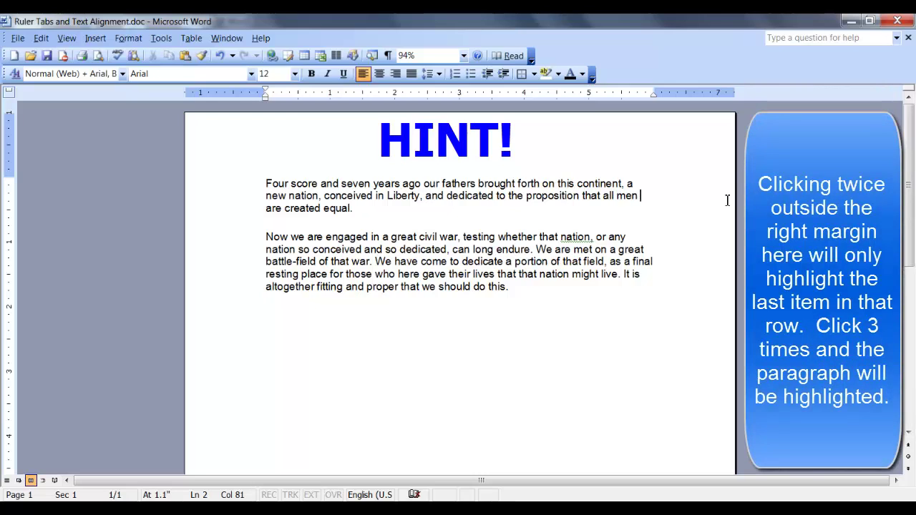
triple_click(727, 200)
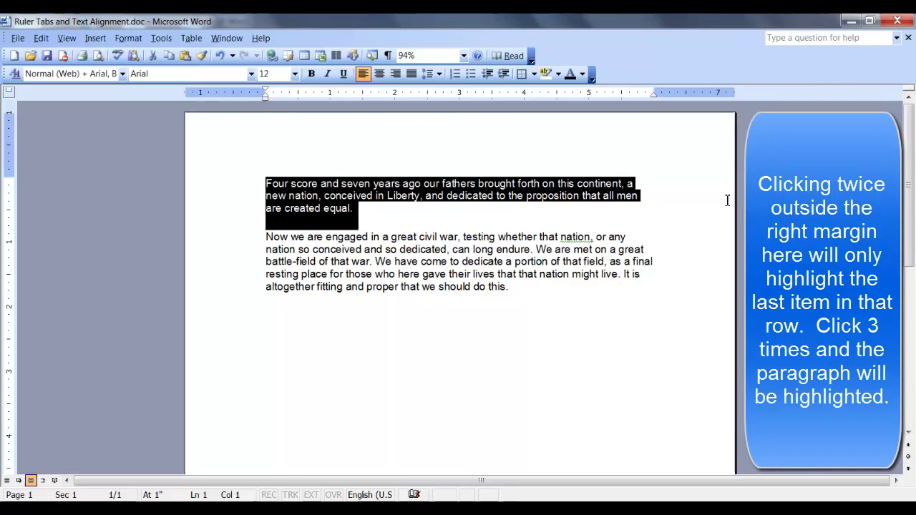
click(682, 303)
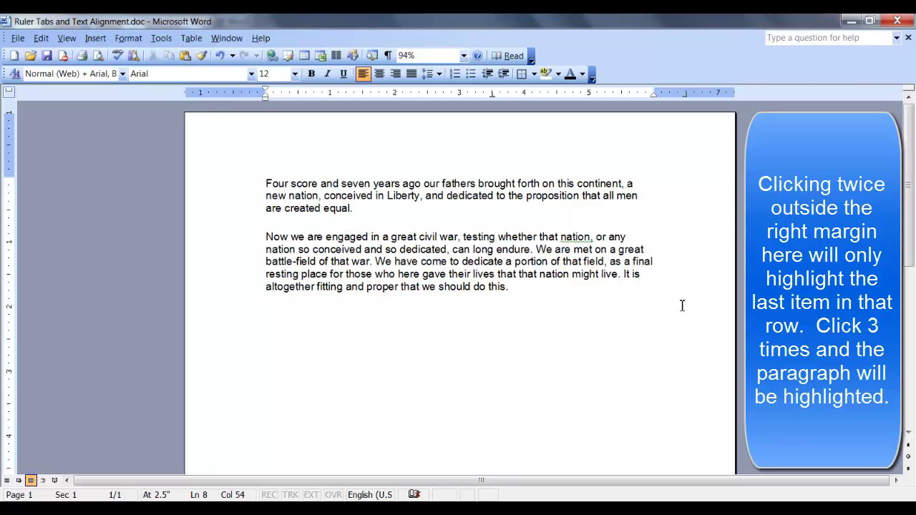
key(Return)
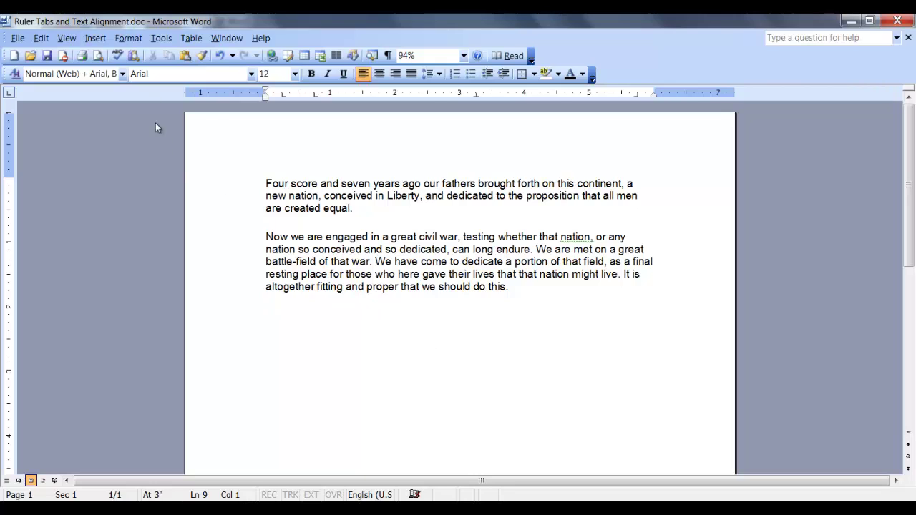
Open the Paragraph dialog for the empty line from the Format menu
click(129, 39)
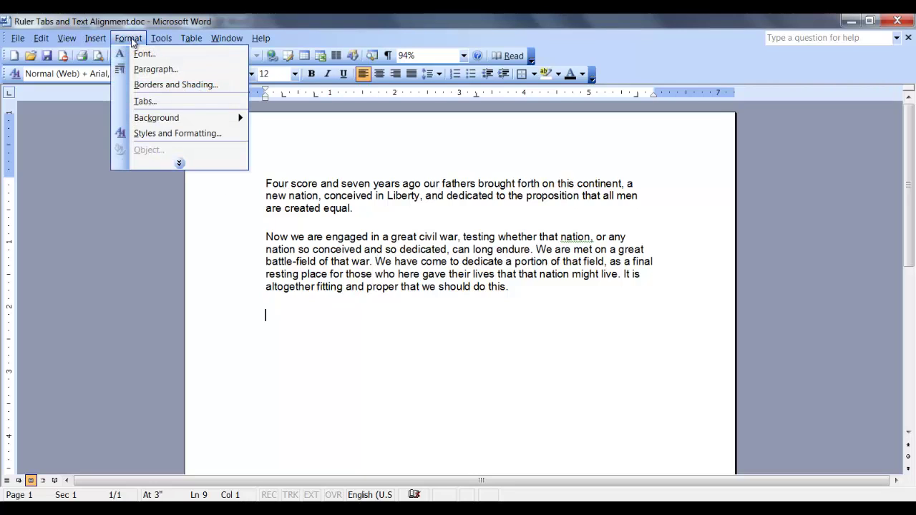
click(155, 70)
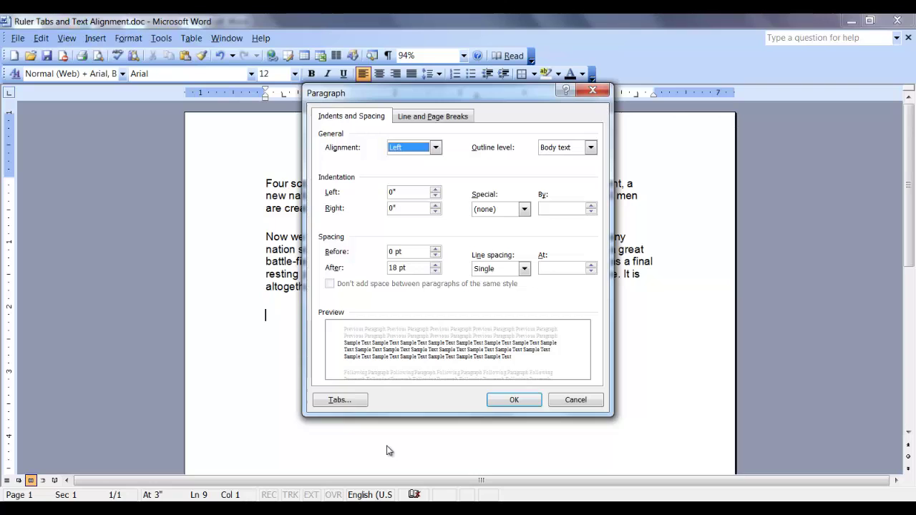
Open the Tabs dialog and raise Default tab stops to 1"
click(351, 403)
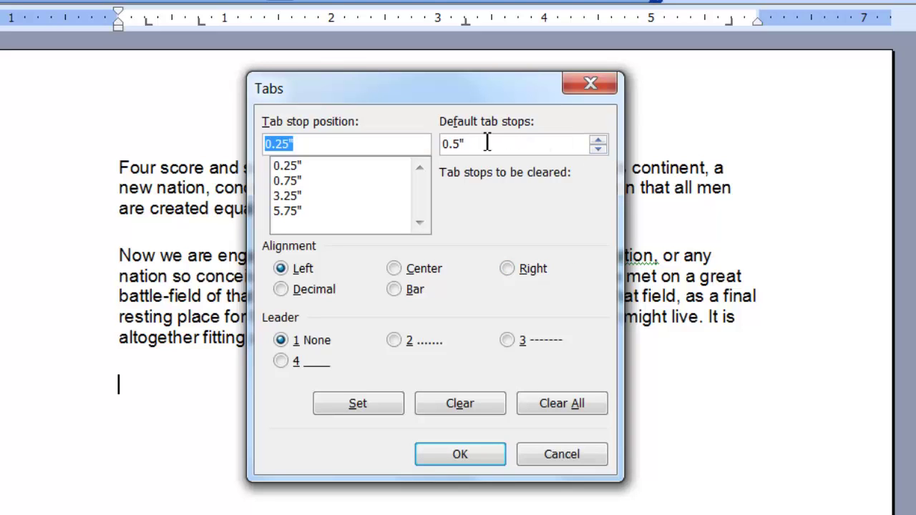
click(598, 140)
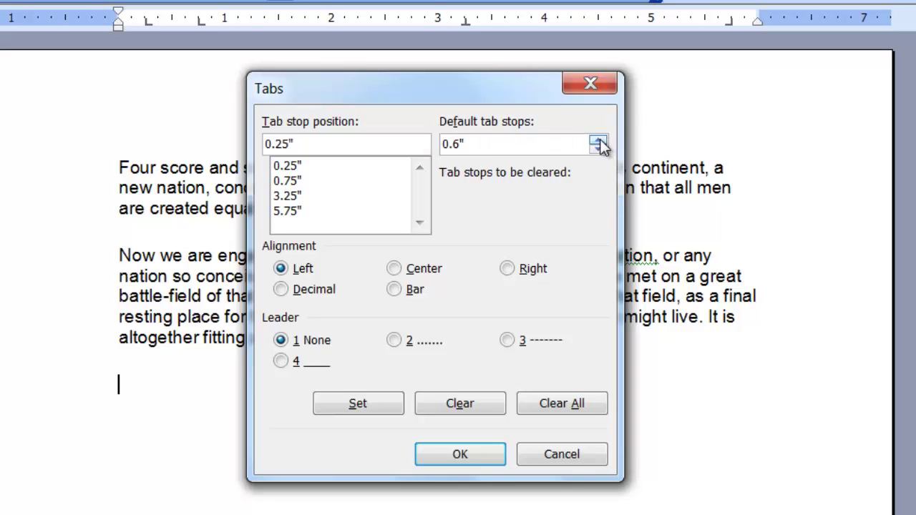
click(598, 140)
click(598, 140)
click(599, 141)
click(598, 140)
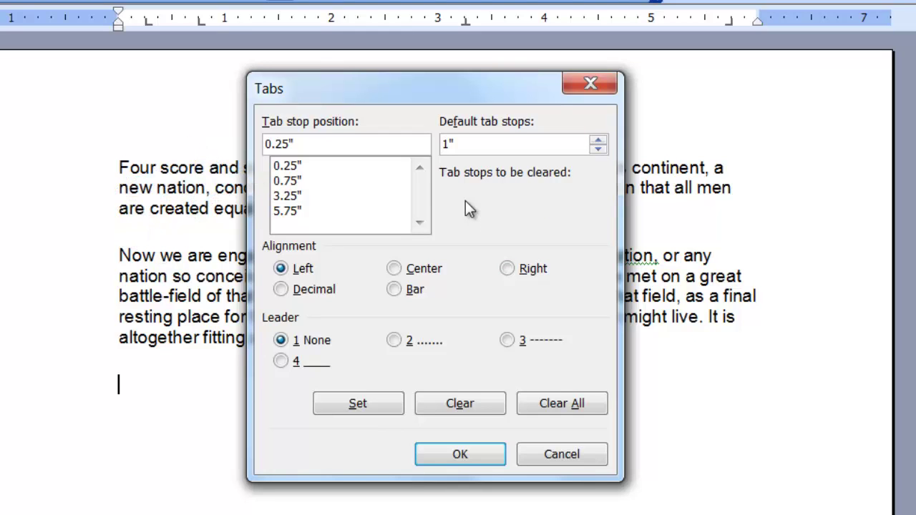
Select the 5.75" tab stop in the list and mark it for clearing
click(287, 168)
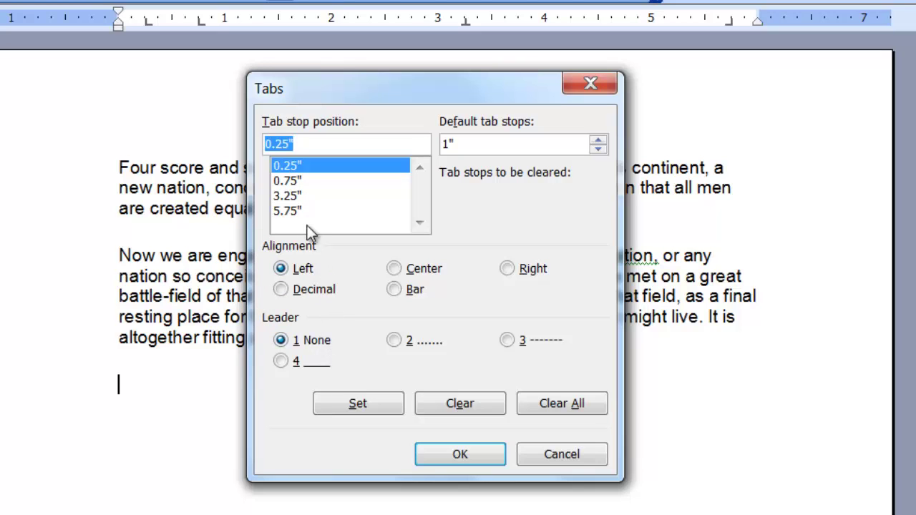
click(296, 210)
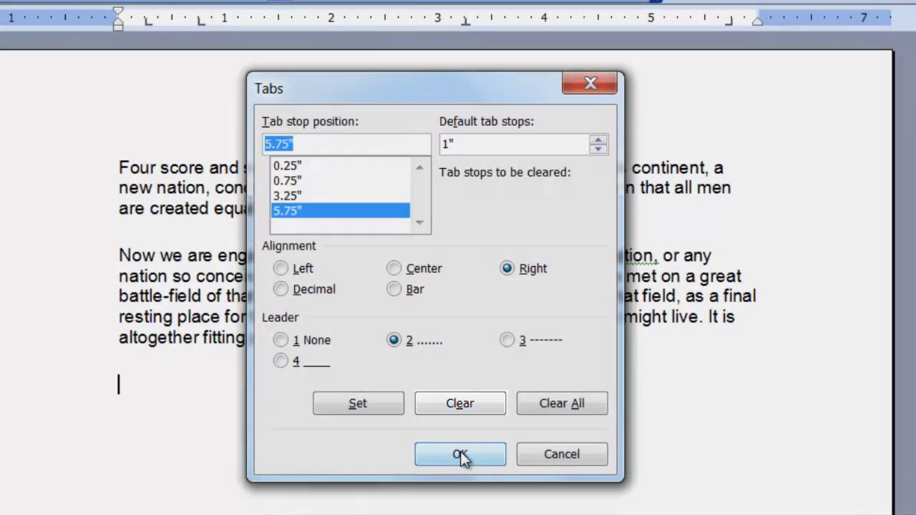
click(460, 403)
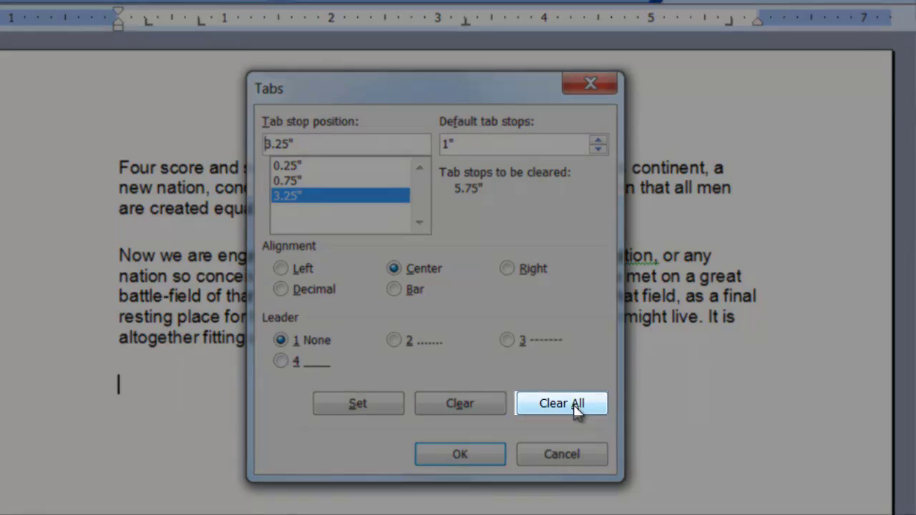
Clear all existing tab stops and set a new left stop at 0.78"
click(577, 409)
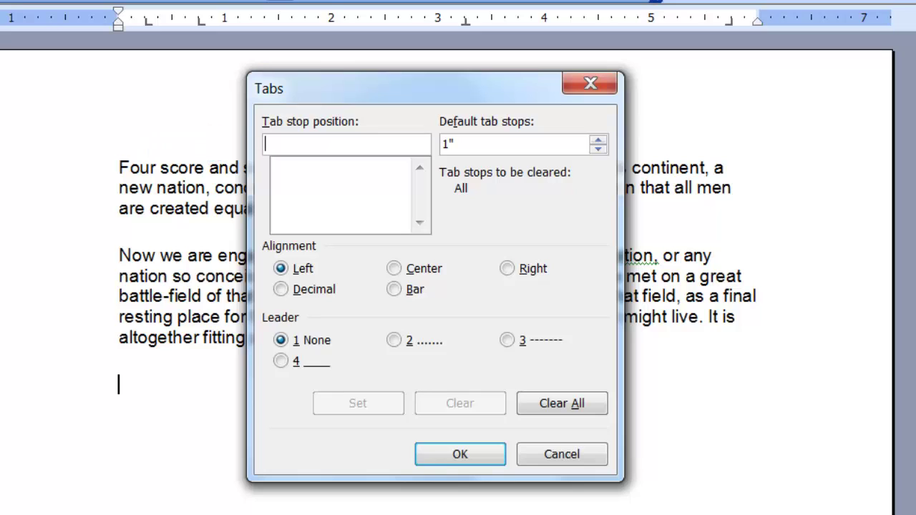
text(.78)
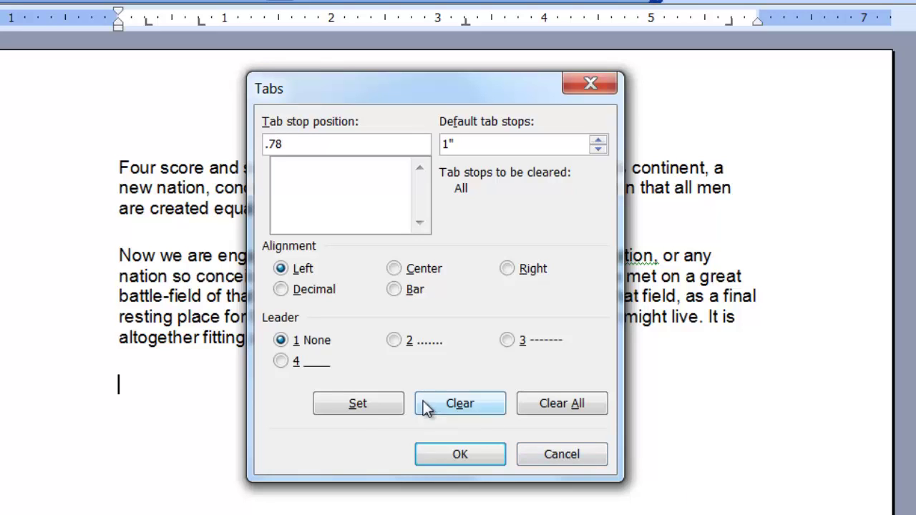
click(358, 403)
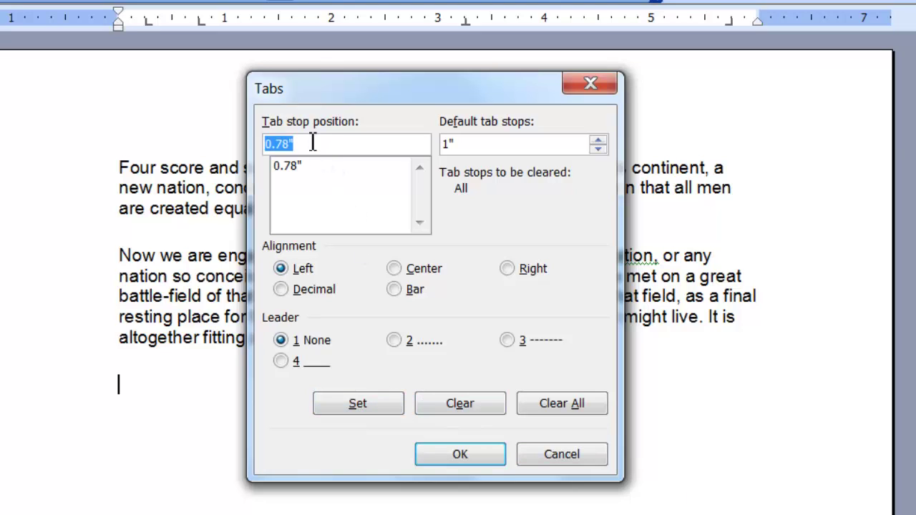
Set a right-aligned tab stop at 6.5" with dotted leader 2
text(6.5)
click(507, 268)
click(393, 341)
click(374, 407)
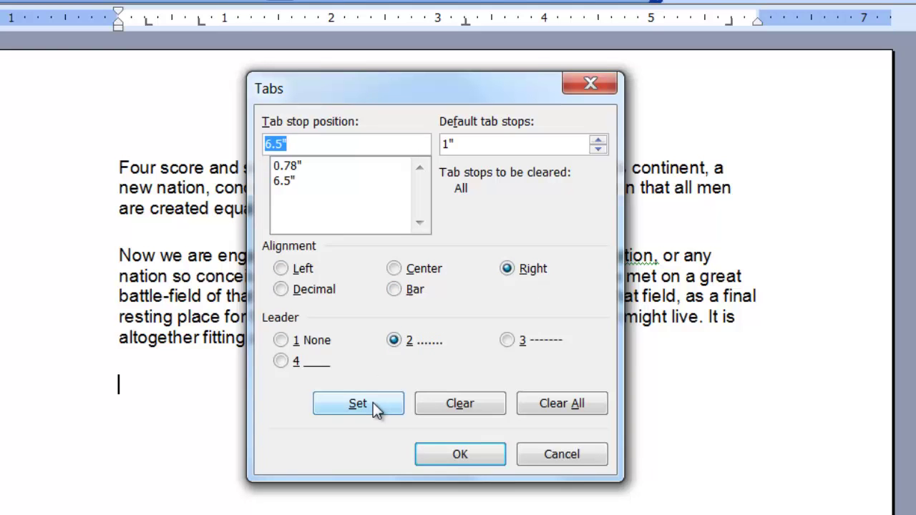
Apply the tab stops and enter a tabbed name, then 'Committee member' at the dotted right stop
click(460, 457)
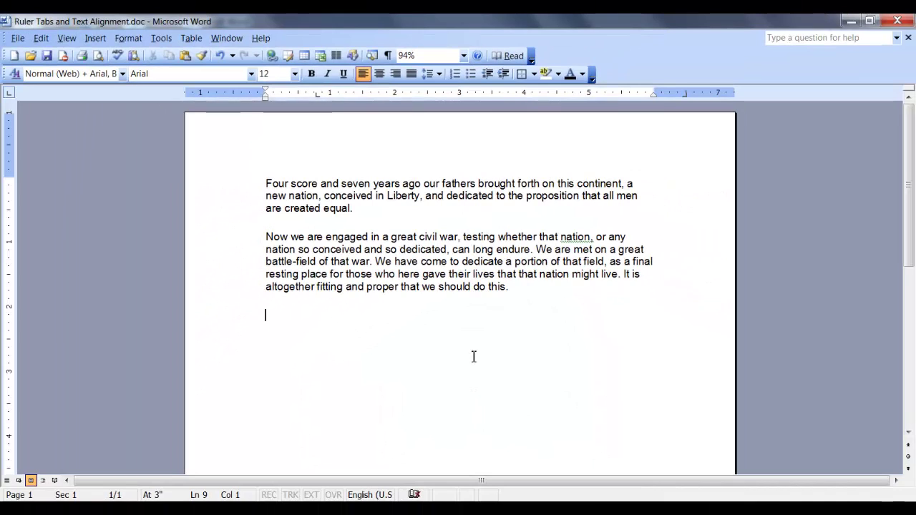
key(Tab)
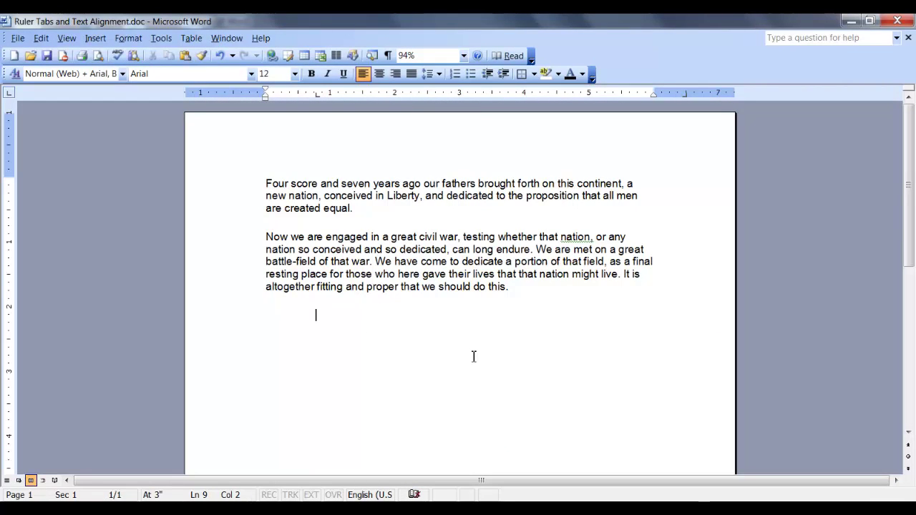
key(Tab)
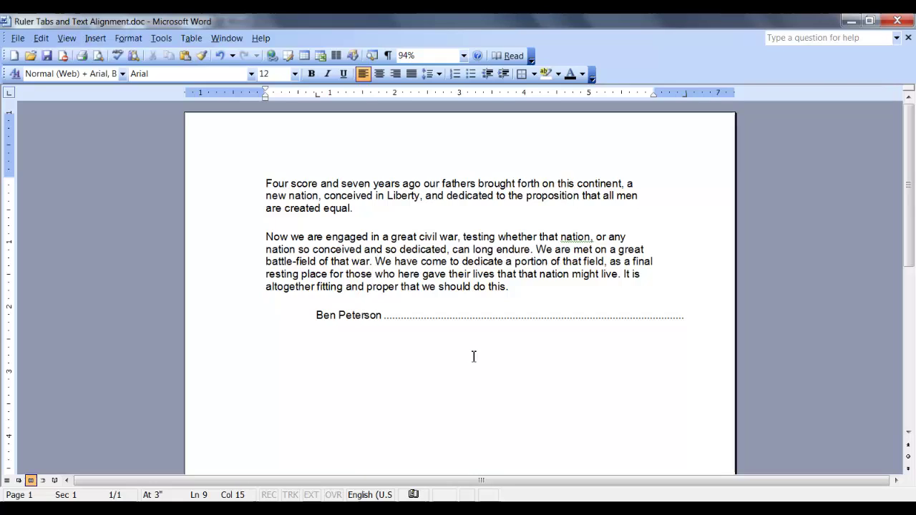
text(Commit)
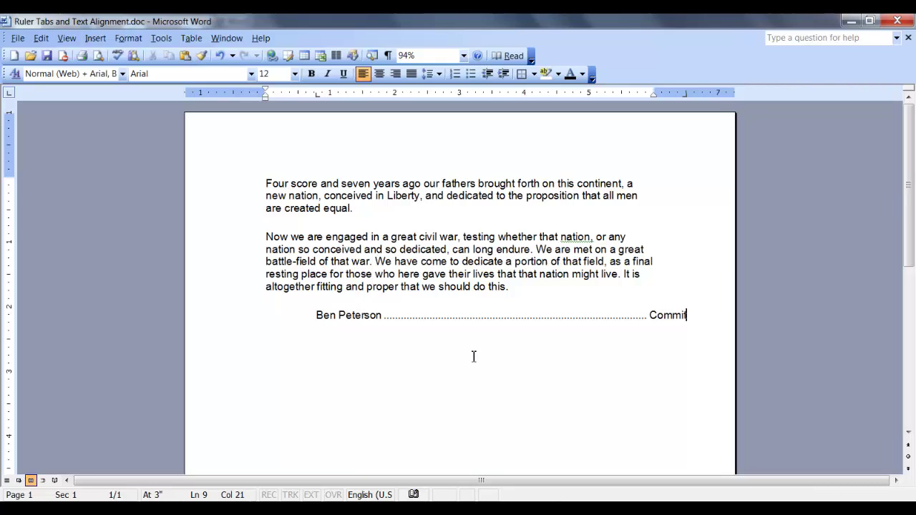
text(tee member)
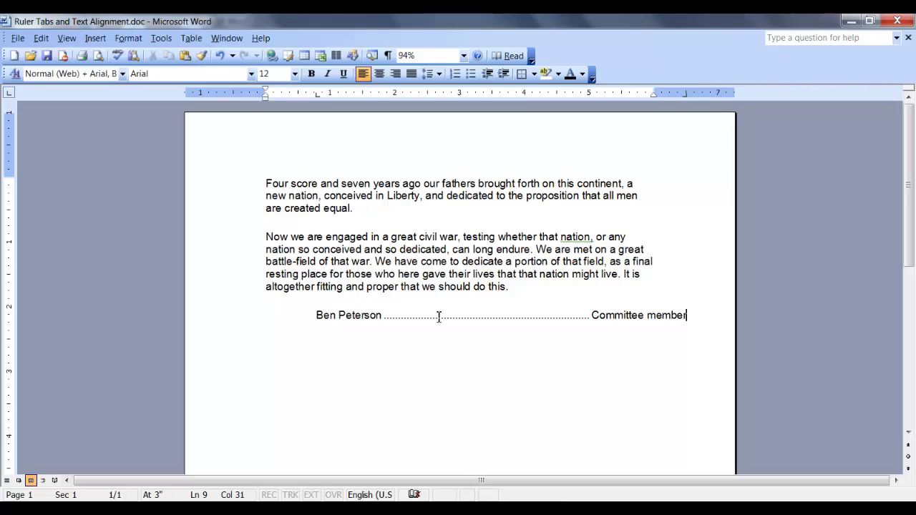
Add a new line, remove its left tab stop, and insert four tabs at the 1-inch defaults
key(Return)
drag(317, 94, 322, 119)
key(Tab)
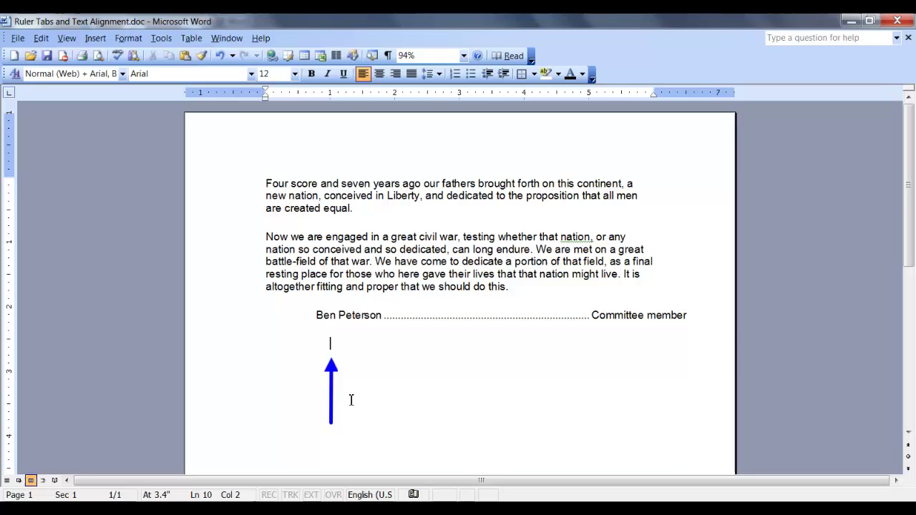
key(Tab)
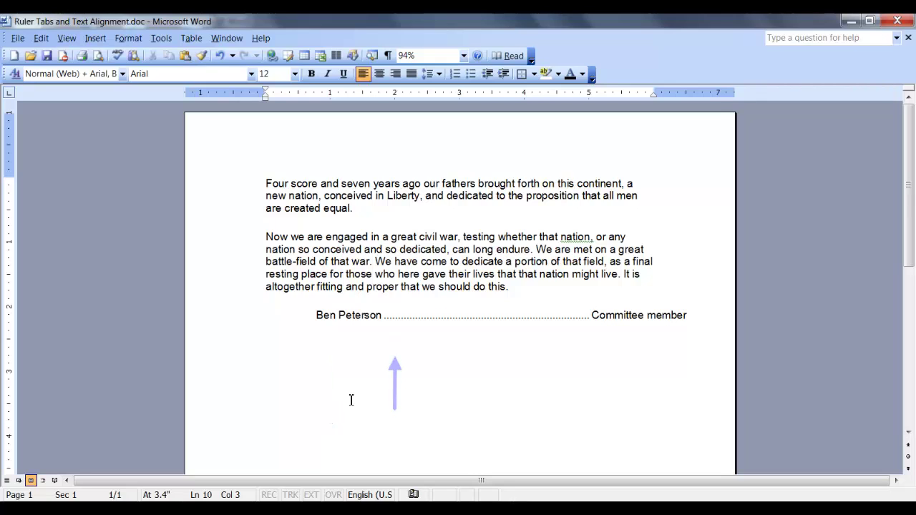
key(Tab)
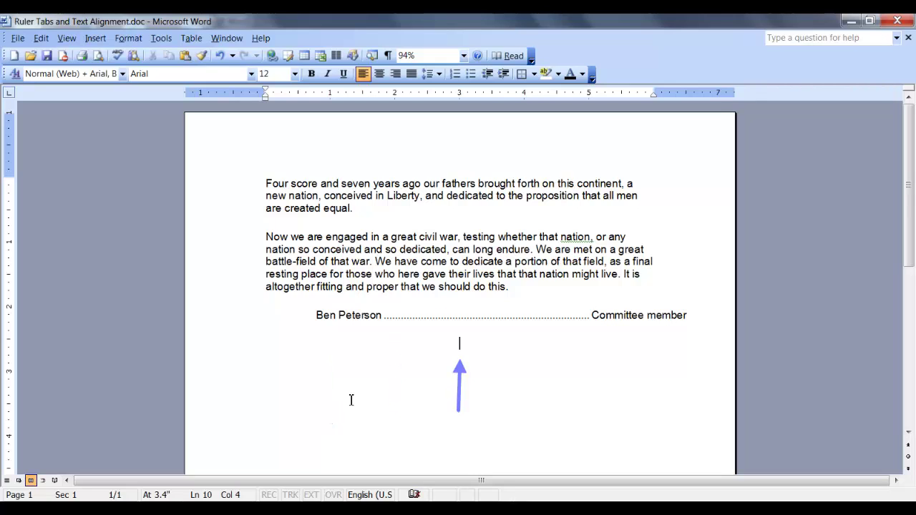
key(Tab)
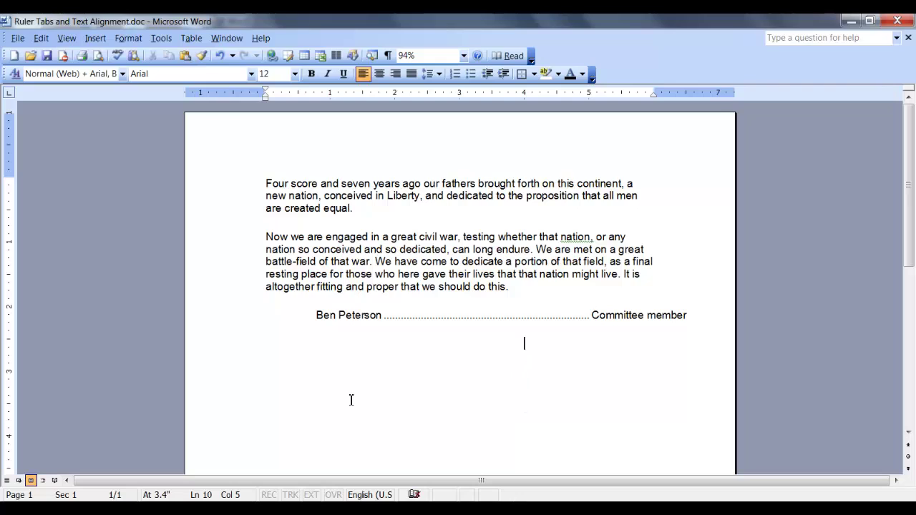